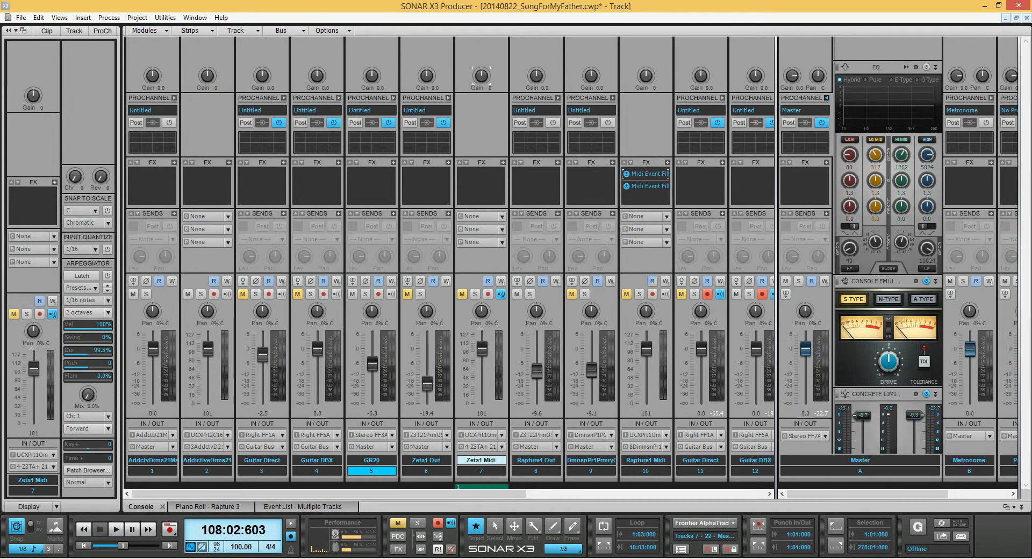
# Select the Guitar DBX, GR20 and Zeta1 Out strips together and expand and collapse their ProChannels as a group.
pyautogui.click(317, 471)
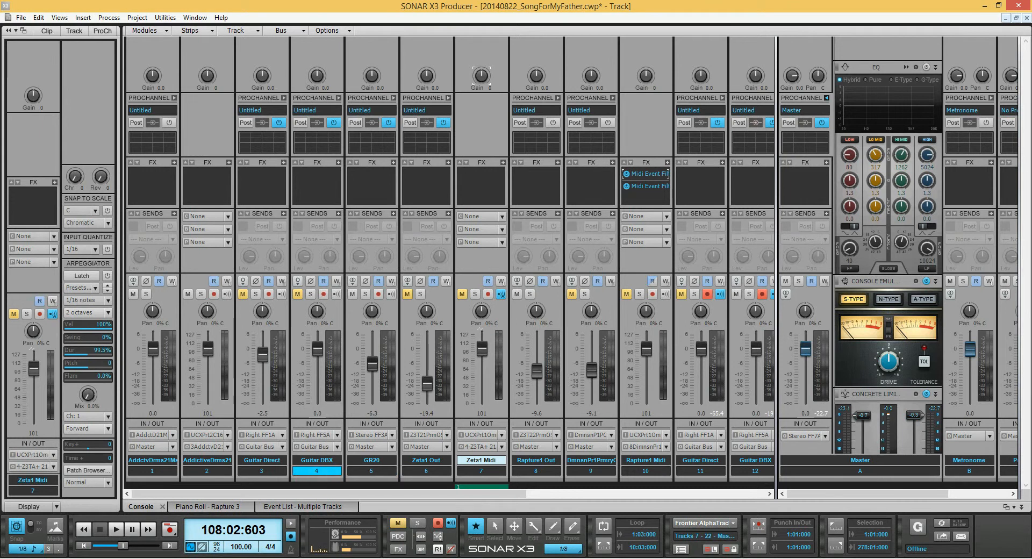
pyautogui.click(262, 470)
pyautogui.click(316, 471)
pyautogui.keyDown('shift'); pyautogui.click(426, 471); pyautogui.keyUp('shift')
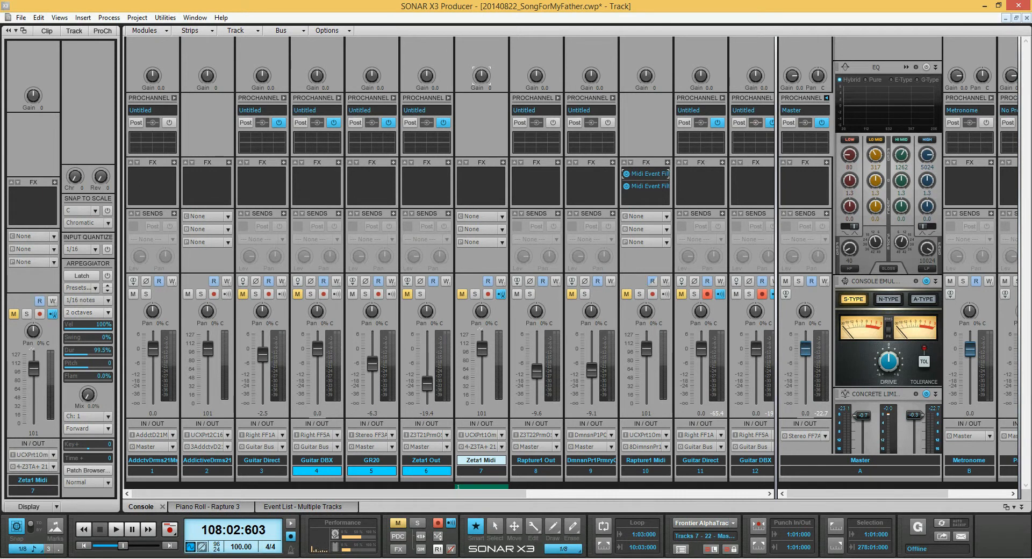
pyautogui.keyDown('ctrl'); pyautogui.click(339, 98); pyautogui.keyUp('ctrl')
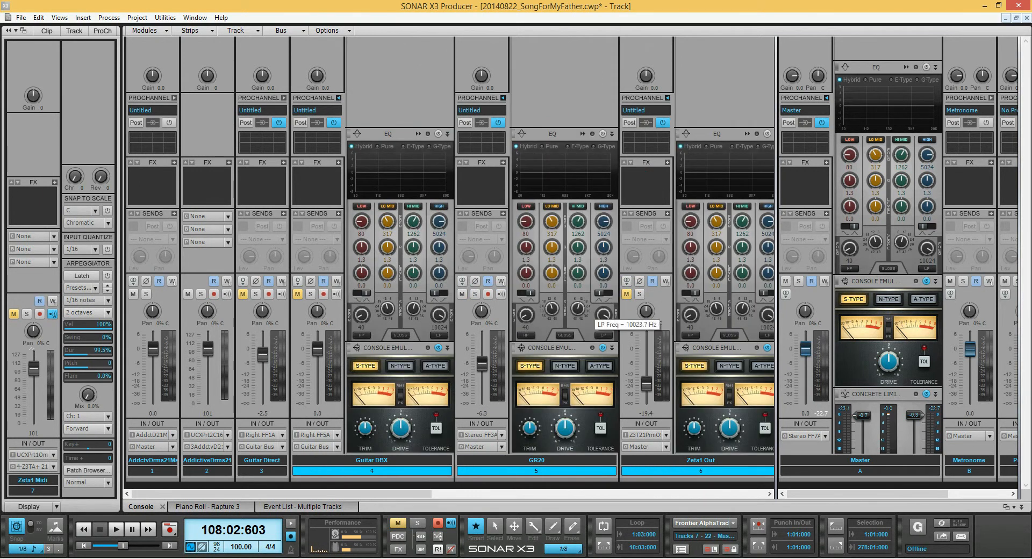
pyautogui.keyDown('ctrl'); pyautogui.click(338, 98); pyautogui.keyUp('ctrl')
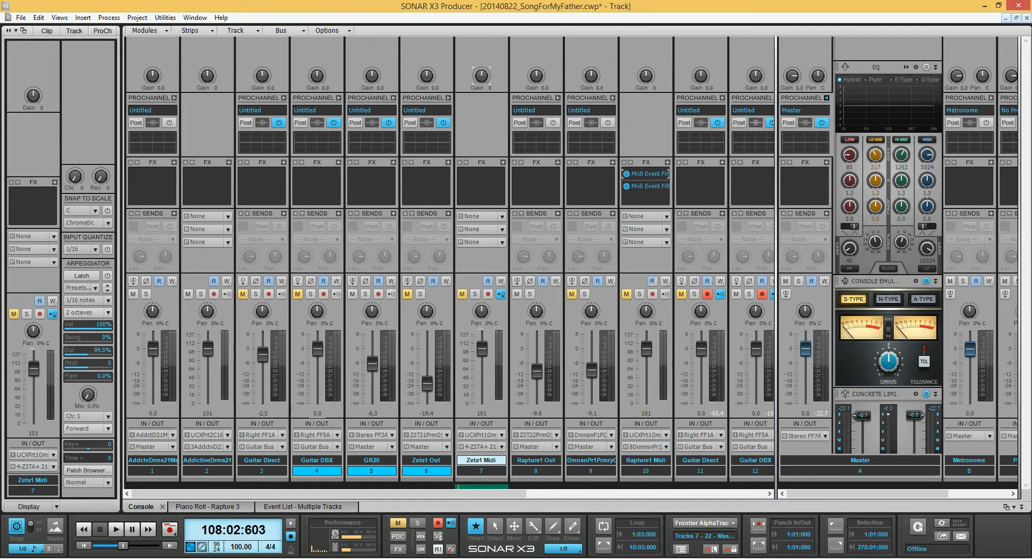
# Adjust the volume faders of the three selected strips together, with Guitar DBX at 0.3, and toggle Guitar DBX's input echo.
pyautogui.moveTo(320, 352)
pyautogui.mouseDown()
pyautogui.moveTo(317, 369)
pyautogui.moveTo(317, 344)
pyautogui.moveTo(321, 356)
pyautogui.mouseUp()
pyautogui.click(336, 294)
pyautogui.click(336, 294)
# Toggle record arm on the Guitar DBX strip and narrow the strip selection to Guitar DBX and GR20.
pyautogui.click(323, 294)
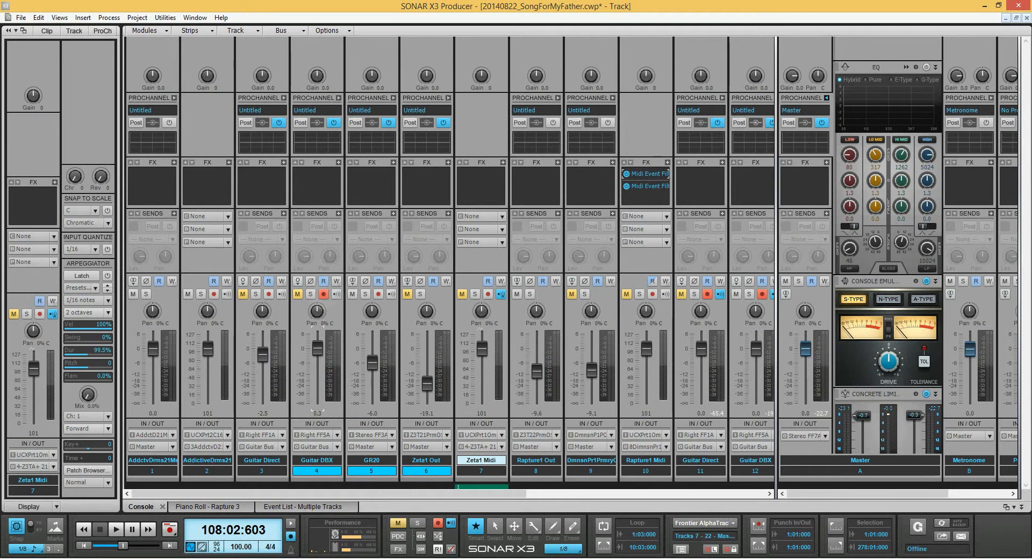
pyautogui.click(324, 294)
pyautogui.moveTo(317, 471); pyautogui.dragTo(372, 471)
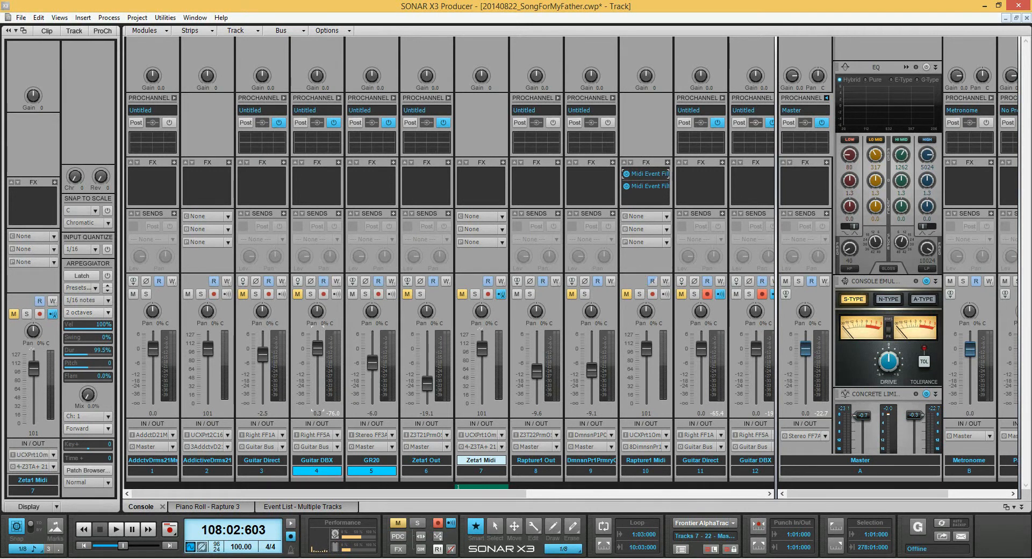
pyautogui.click(324, 294)
# Switch to the track view, fit the whole song across the timeline and look through the track list.
pyautogui.press('d')
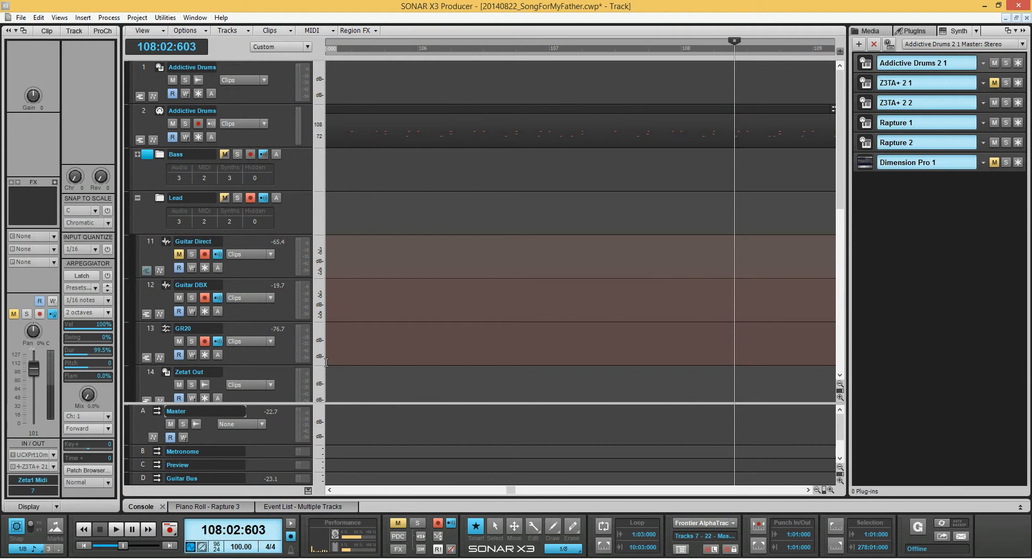
pyautogui.hotkey('ctrl', 'Left')
pyautogui.hotkey('ctrl', 'Left')
pyautogui.hotkey('ctrl', 'Left')
pyautogui.hotkey('ctrl', 'Left')
pyautogui.hotkey('ctrl', 'Left')
pyautogui.hotkey('ctrl', 'Left')
pyautogui.hotkey('ctrl', 'Left')
pyautogui.hotkey('ctrl', 'Left')
pyautogui.hotkey('ctrl', 'Left')
pyautogui.hotkey('ctrl', 'Left')
pyautogui.hotkey('ctrl', 'Left')
pyautogui.hotkey('ctrl', 'Left')
pyautogui.hotkey('ctrl', 'Left')
pyautogui.hotkey('ctrl', 'Left')
pyautogui.hotkey('ctrl', 'Left')
pyautogui.hotkey('ctrl', 'Left')
pyautogui.hotkey('ctrl', 'Left')
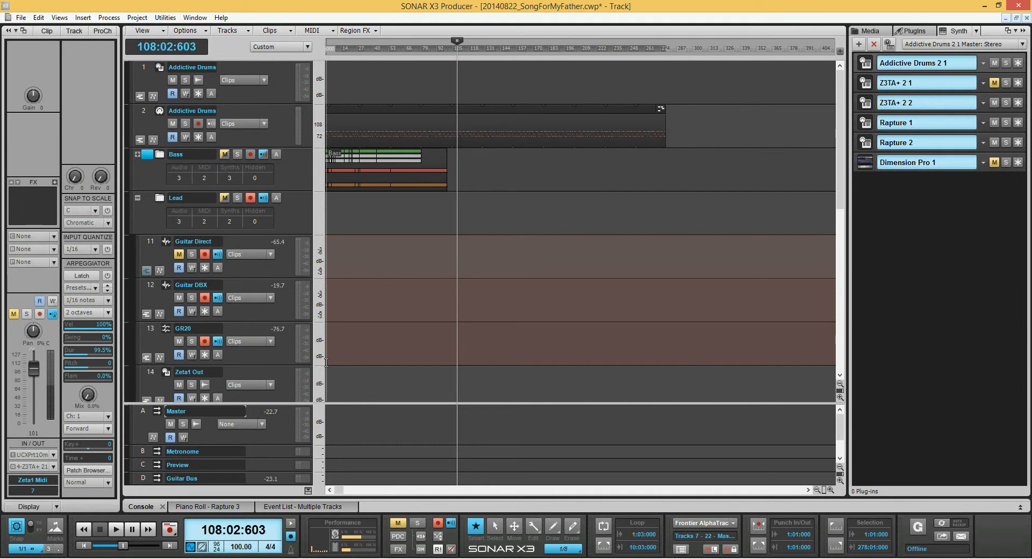
pyautogui.scroll(-8, 326, 363)
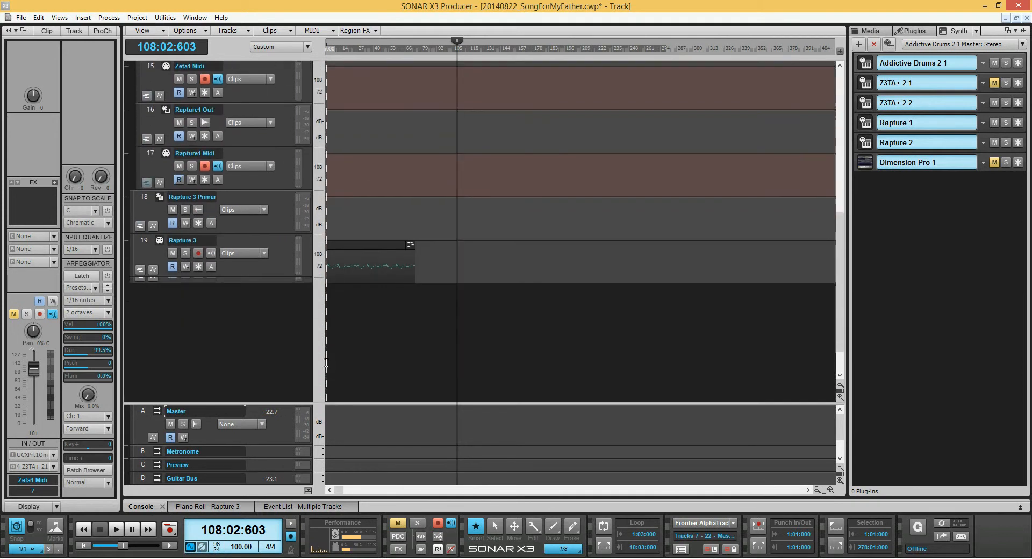
pyautogui.scroll(8, 327, 363)
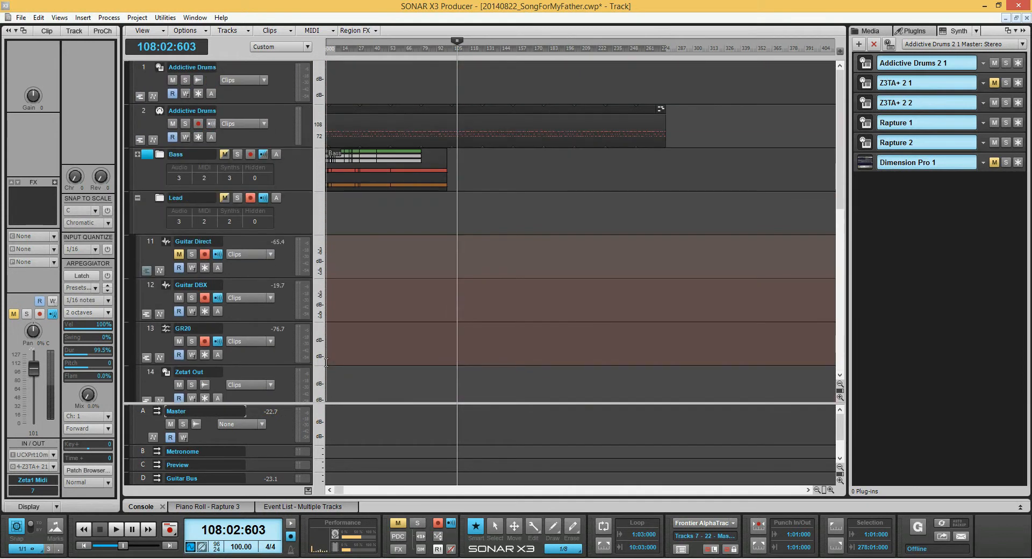
# Place the now time at the song start and at measure 43, and play a short passage from about measure 19.
pyautogui.hotkey('ctrl', 'Home')
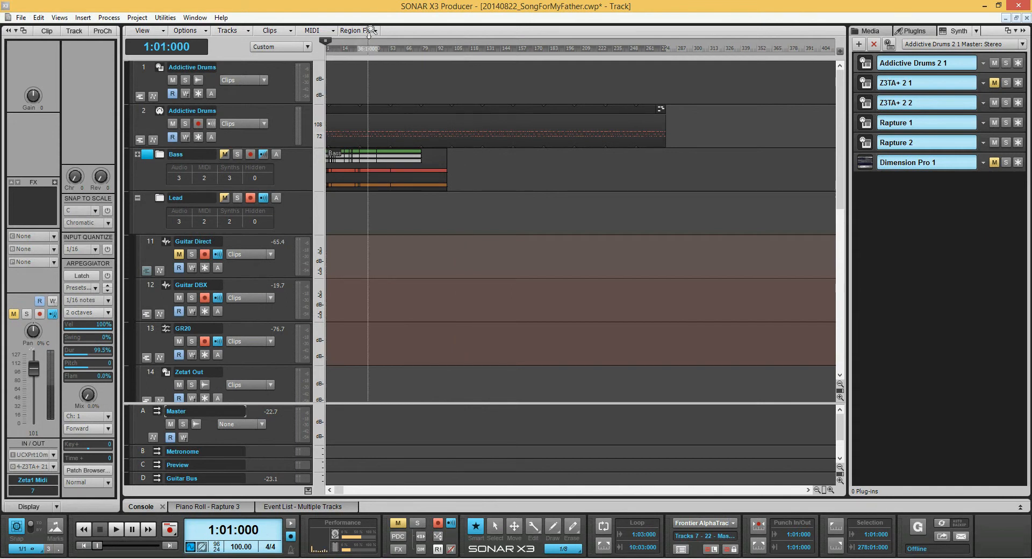
pyautogui.click(349, 47)
pyautogui.click(377, 47)
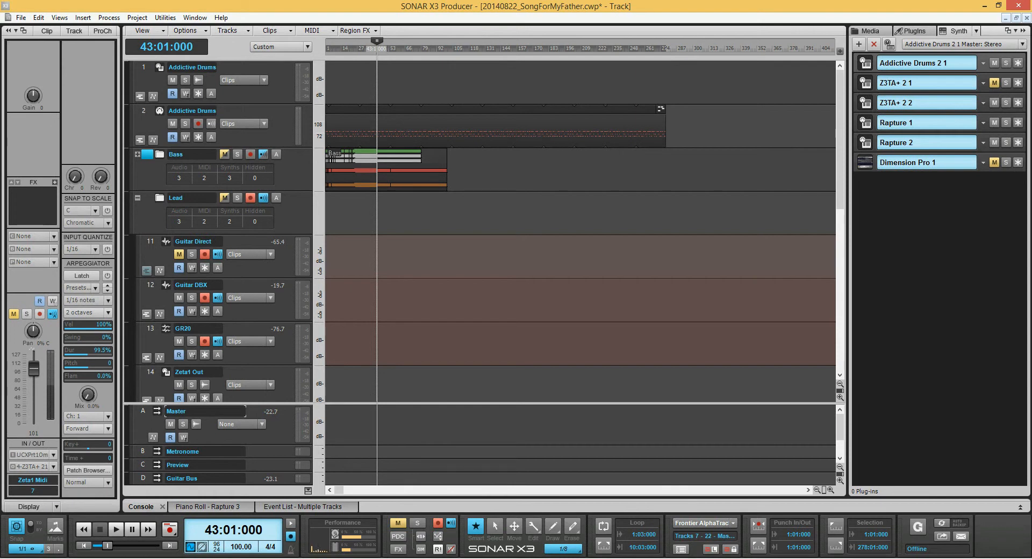
pyautogui.click(348, 47)
pyautogui.press('space')
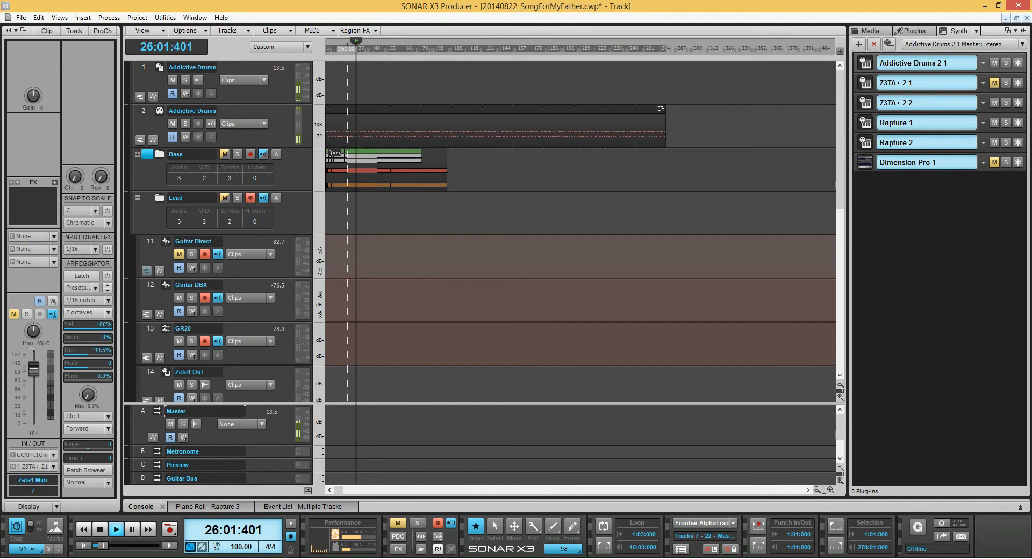
pyautogui.press('space')
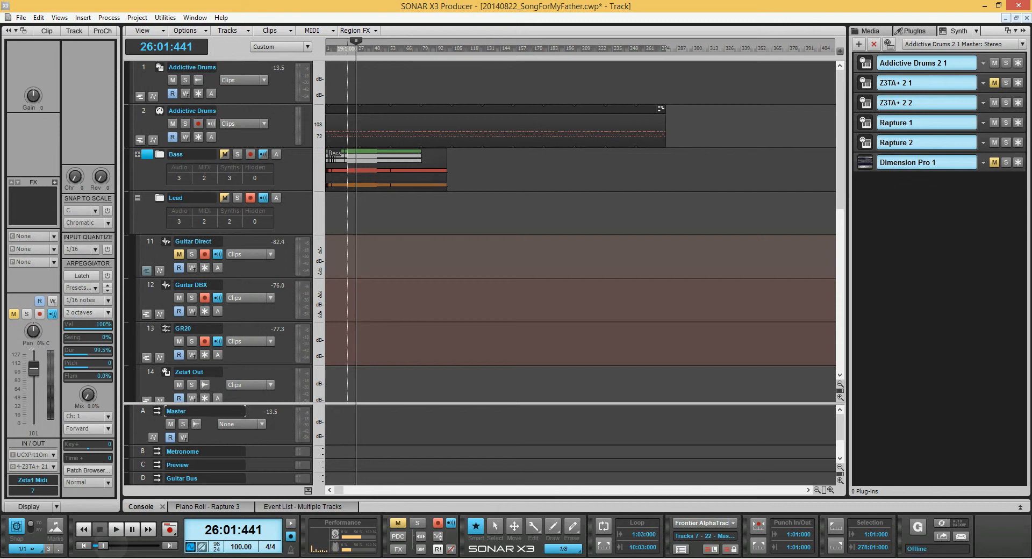
# Jump the now time to the song's end, scrub it back with the transport slider and return it to 1:01:000.
pyautogui.hotkey('ctrl', 'End')
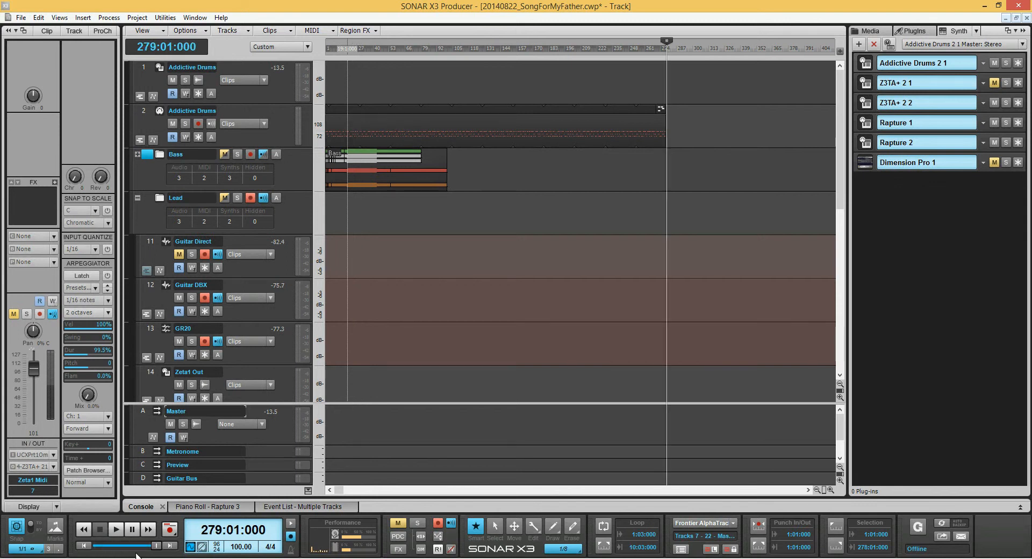
pyautogui.moveTo(156, 546); pyautogui.dragTo(110, 546)
pyautogui.moveTo(376, 558)
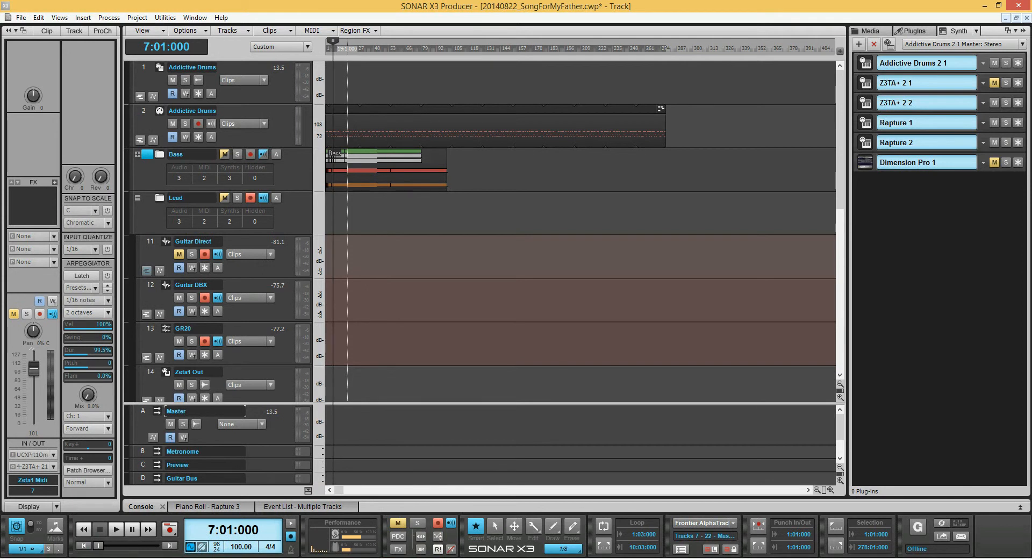
pyautogui.press('w')
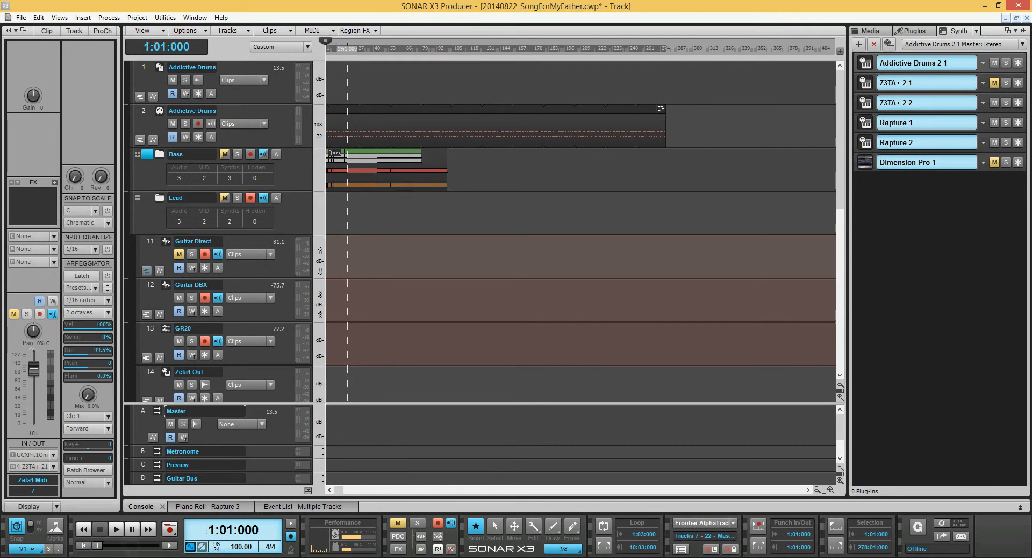
pyautogui.hotkey('ctrl', 'End')
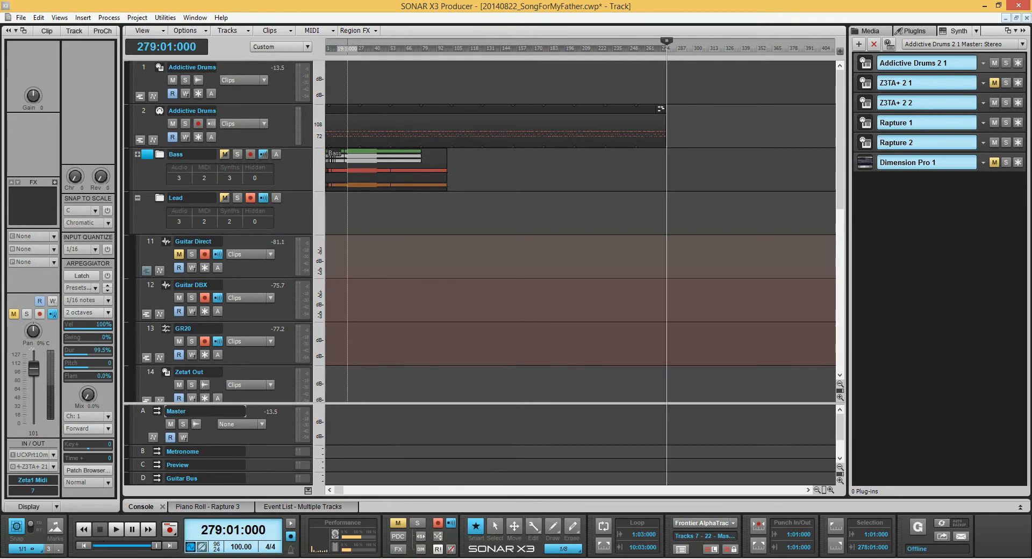
pyautogui.press('w')
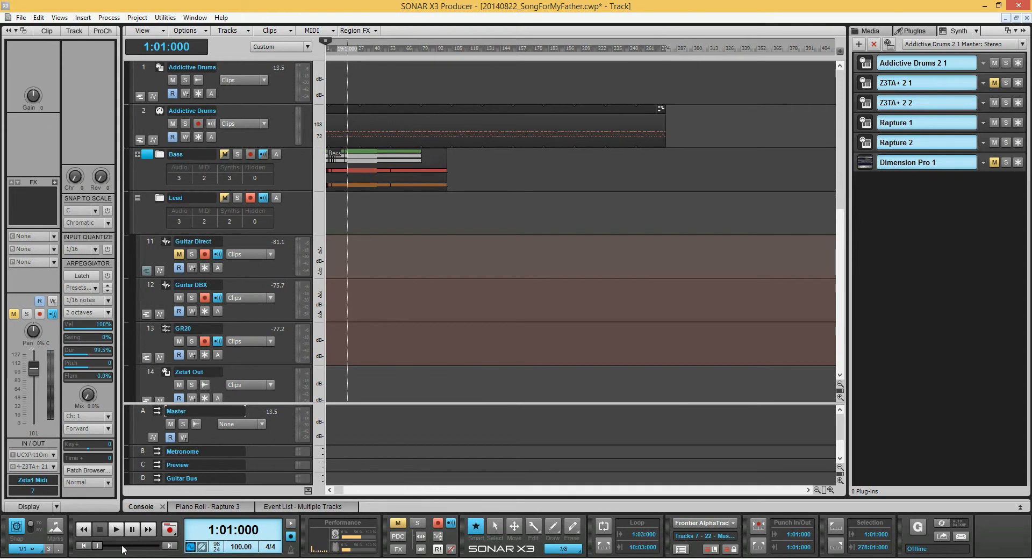
# Return to the console, expand Guitar DBX's ProChannel and open the large QuadCurve Equalizer display.
pyautogui.hotkey('alt', '2')
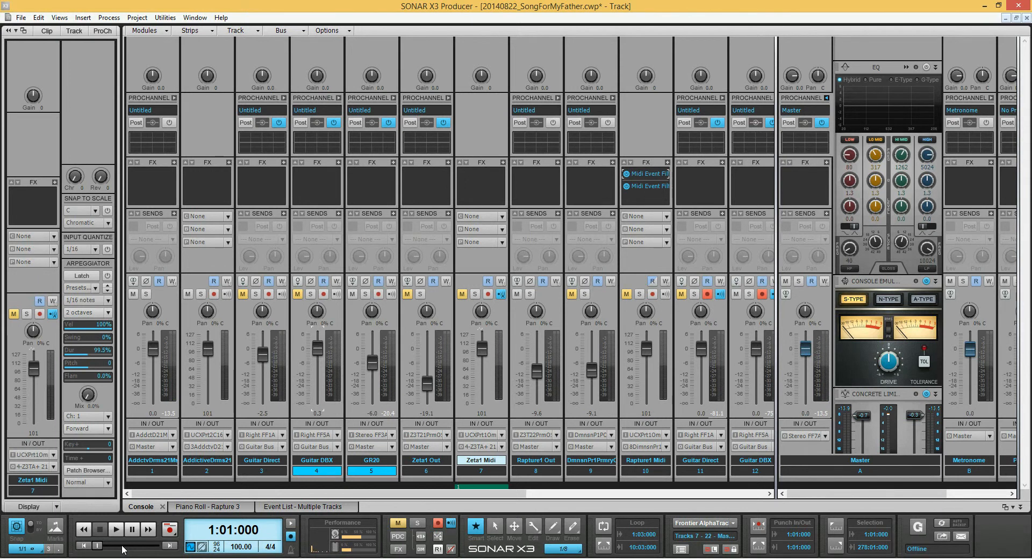
pyautogui.click(339, 98)
pyautogui.click(418, 134)
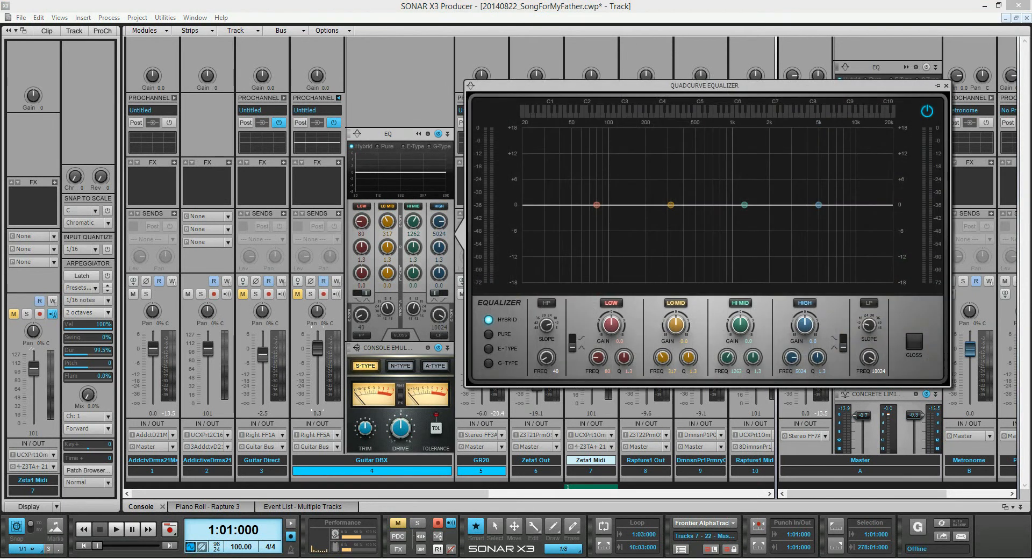
# Cut the low band 5.3 dB at 72 Hz, boost the lo-mid band 4.2 dB at 271 Hz and cut the hi-mid 7.5 dB at 1049 Hz.
pyautogui.moveTo(596, 205); pyautogui.dragTo(591, 227)
pyautogui.moveTo(671, 204); pyautogui.dragTo(662, 186)
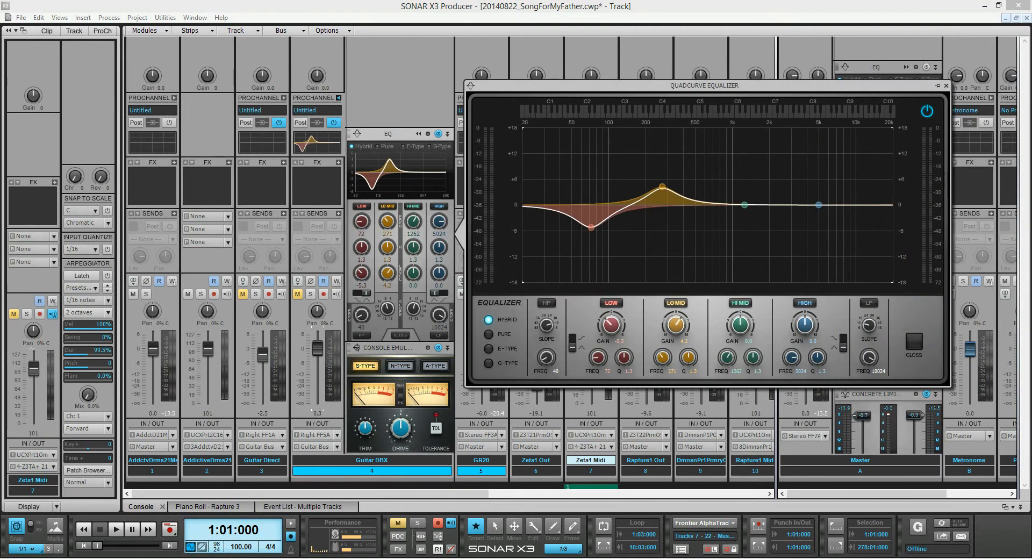
pyautogui.moveTo(744, 205); pyautogui.dragTo(734, 232)
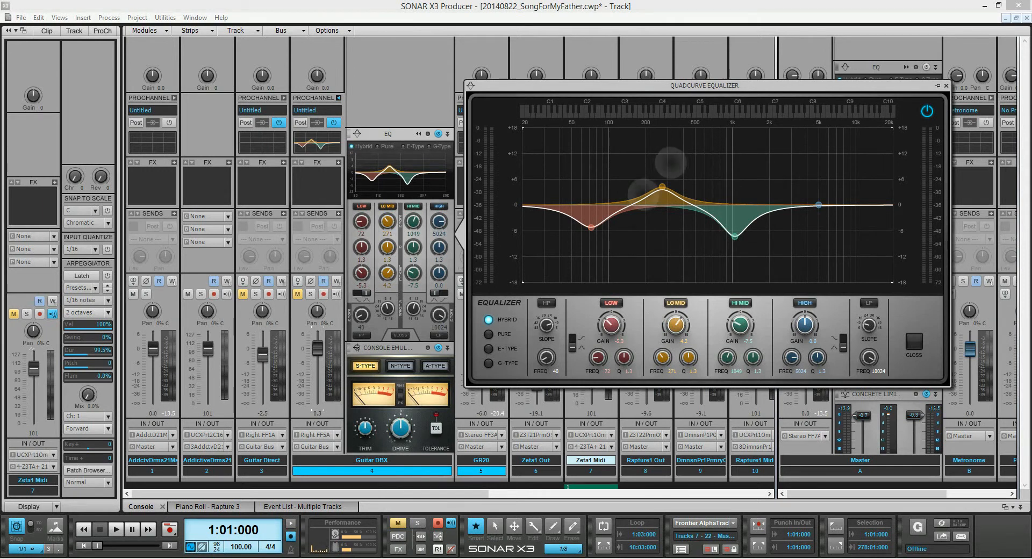
# Try narrow and wide Q settings on the lo-mid band and leave its Q at 0.7.
pyautogui.scroll(3, 662, 187)
pyautogui.scroll(-5, 662, 187)
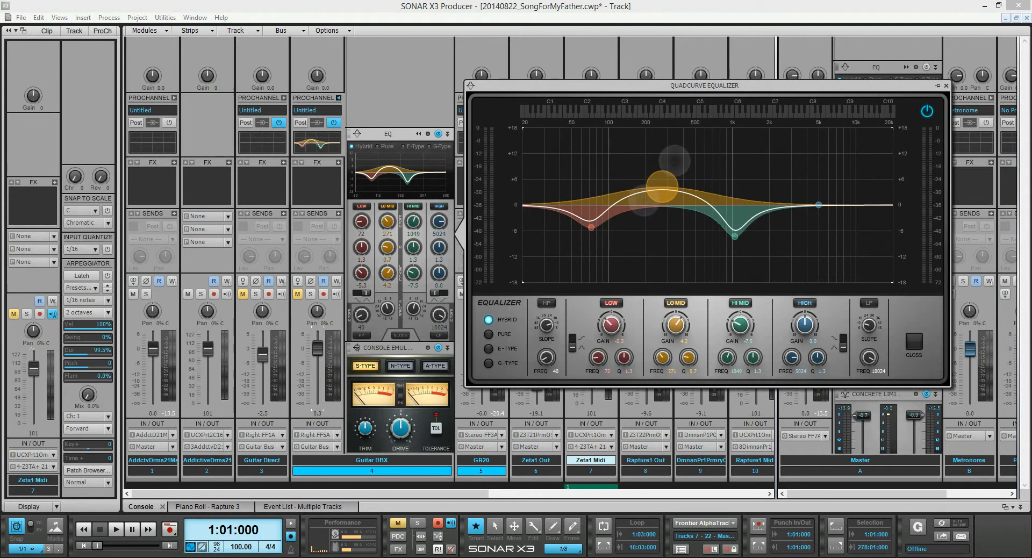
pyautogui.scroll(1, 662, 186)
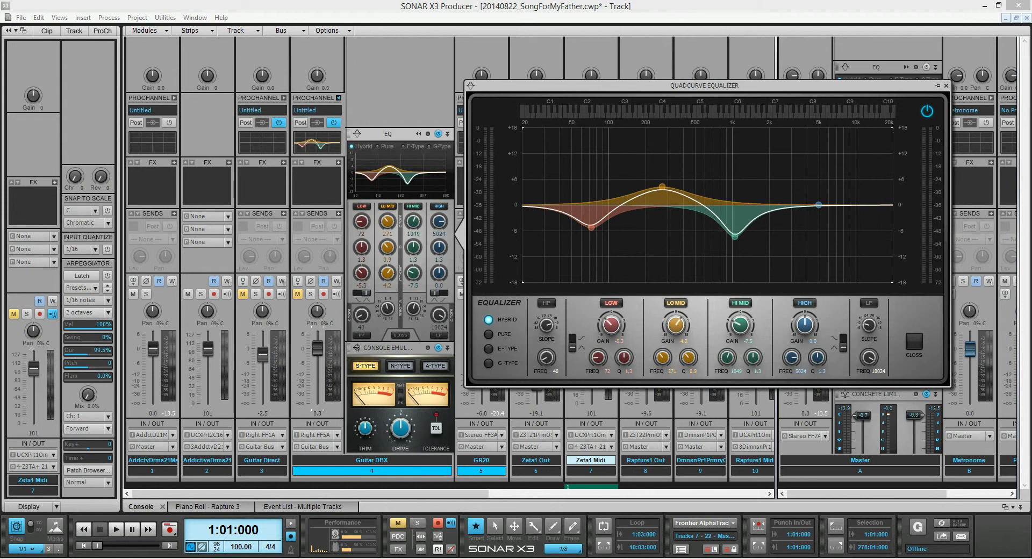
pyautogui.scroll(7, 662, 186)
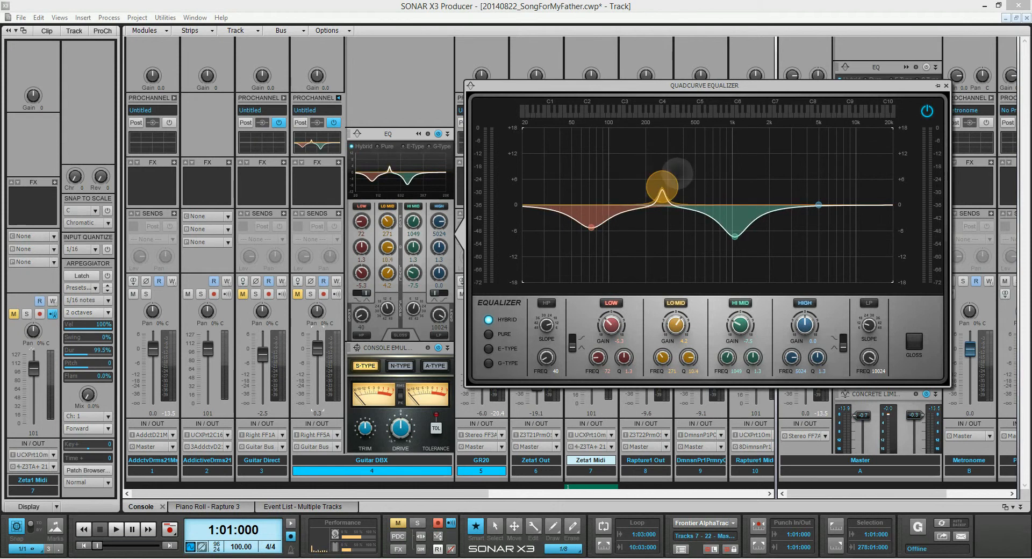
pyautogui.scroll(-7, 662, 187)
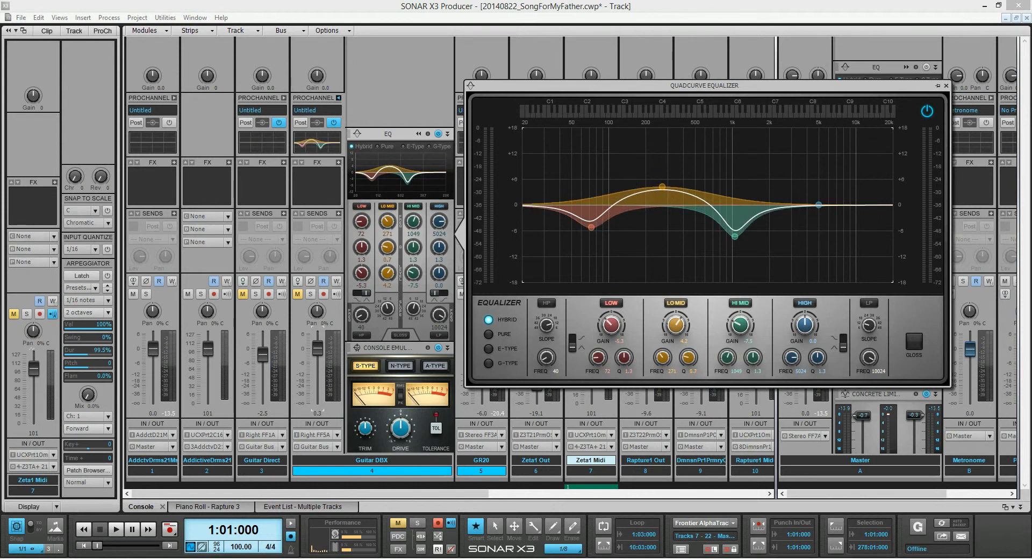
# Boost the hi-mid band 7.7 dB at 959 Hz and widen its Q to 0.6.
pyautogui.moveTo(735, 234); pyautogui.dragTo(729, 171)
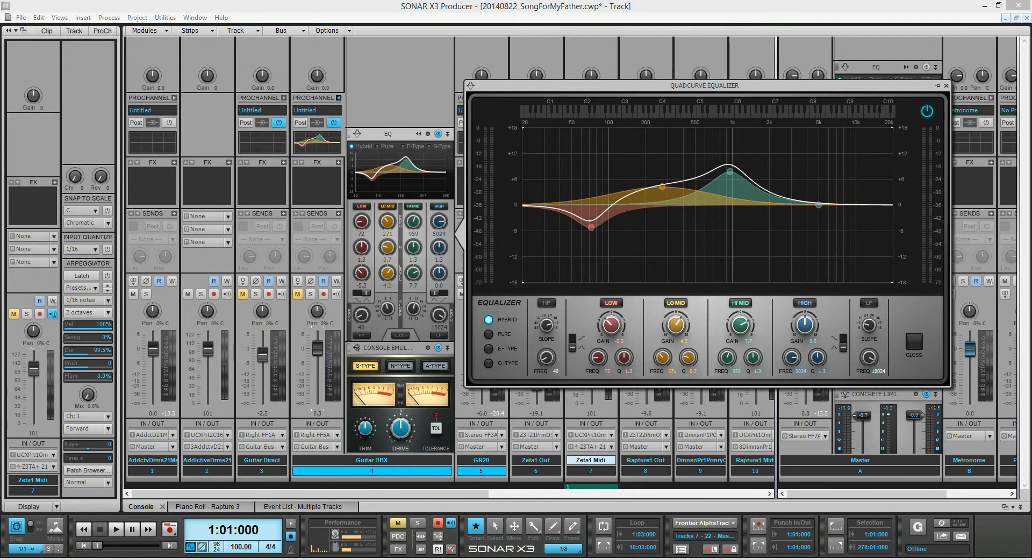
pyautogui.scroll(-3, 730, 172)
# Try a high-band cut at 4627 Hz with the Q narrowed to a tight notch.
pyautogui.moveTo(819, 205); pyautogui.dragTo(814, 219)
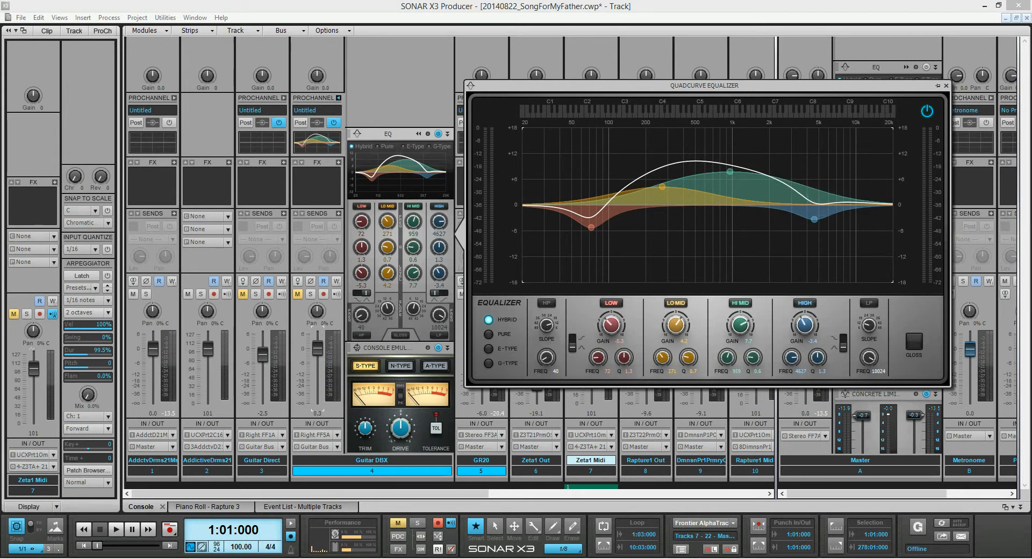
pyautogui.scroll(6, 814, 219)
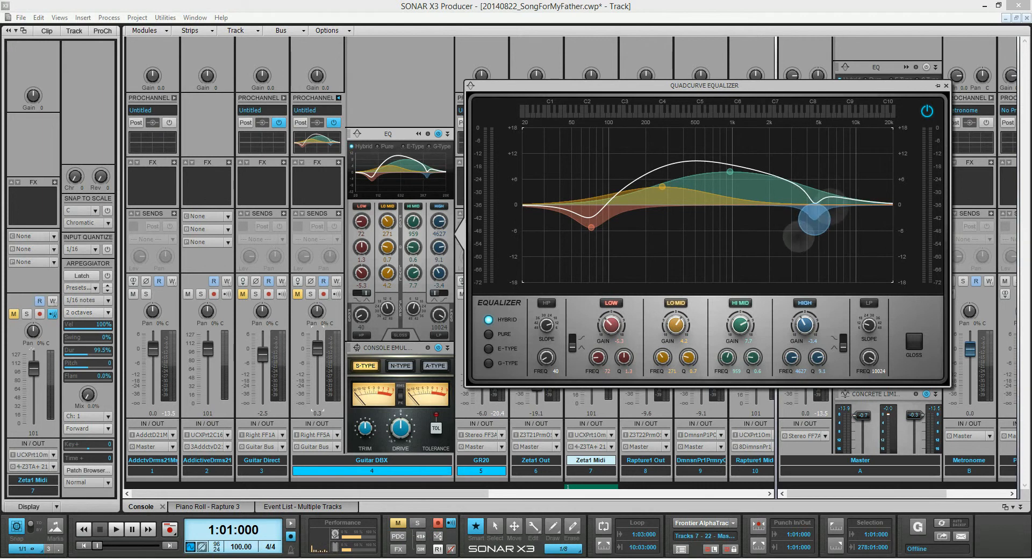
pyautogui.scroll(-1, 814, 219)
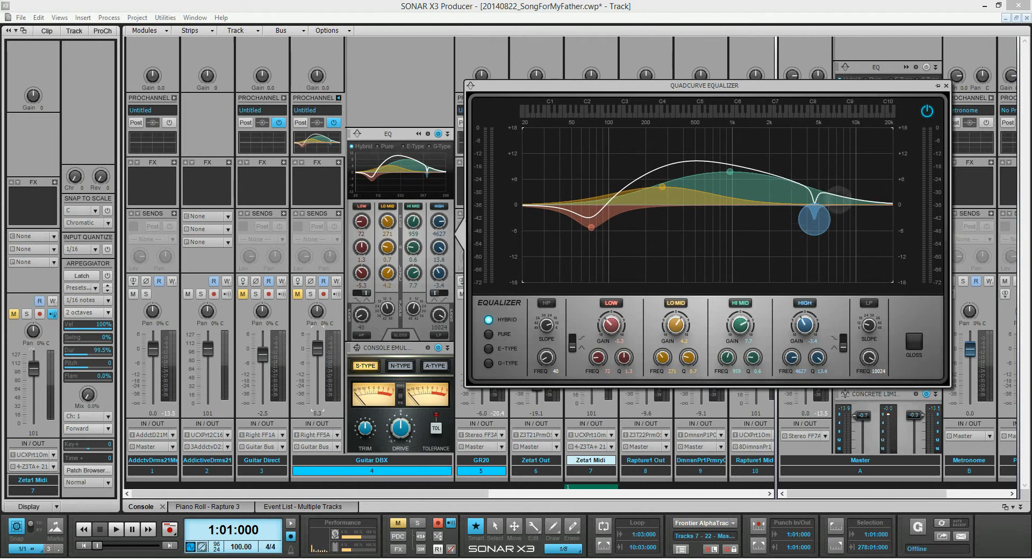
# Try the high-band cut at 12482 Hz with a Q of 1.0, and switch the band off and on.
pyautogui.moveTo(814, 219); pyautogui.dragTo(850, 237)
pyautogui.scroll(-2, 832, 210)
pyautogui.scroll(-1, 851, 237)
pyautogui.scroll(-12, 850, 237)
pyautogui.scroll(-4, 850, 237)
pyautogui.scroll(10, 850, 236)
pyautogui.moveTo(804, 325); pyautogui.dragTo(811, 285)
pyautogui.moveTo(804, 325)
pyautogui.mouseDown()
pyautogui.moveTo(804, 376)
pyautogui.moveTo(804, 322)
pyautogui.moveTo(792, 389)
pyautogui.moveTo(805, 314)
pyautogui.moveTo(804, 338)
pyautogui.mouseUp()
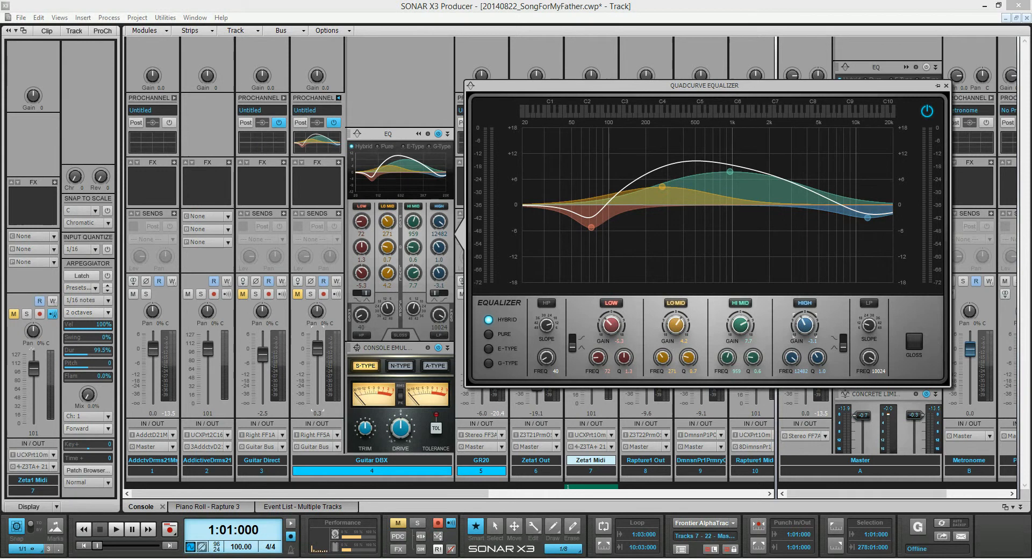
pyautogui.click(805, 303)
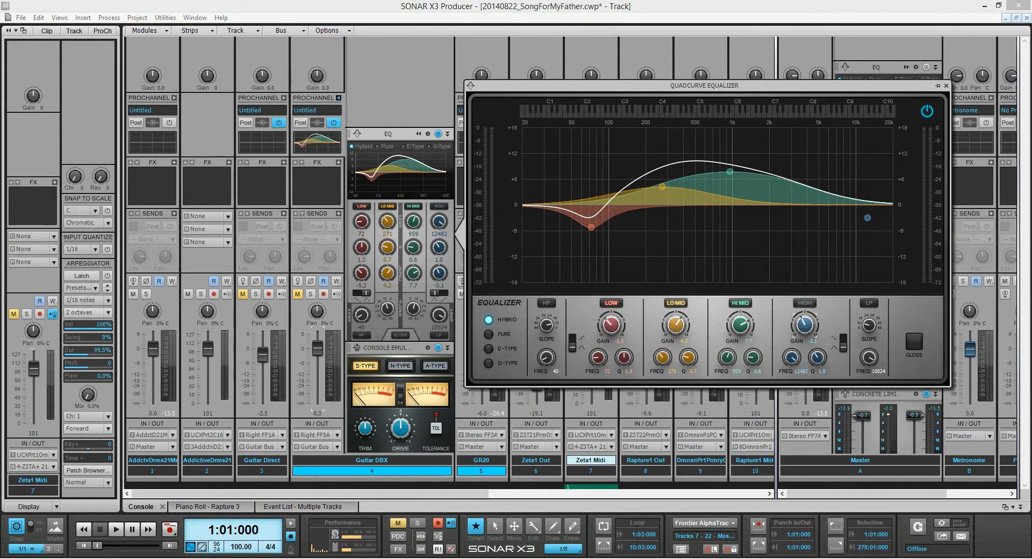
pyautogui.click(805, 302)
# Deepen the high-band cut, widen its Q to 0.4 and move it to 2747 Hz.
pyautogui.moveTo(867, 218); pyautogui.dragTo(843, 245)
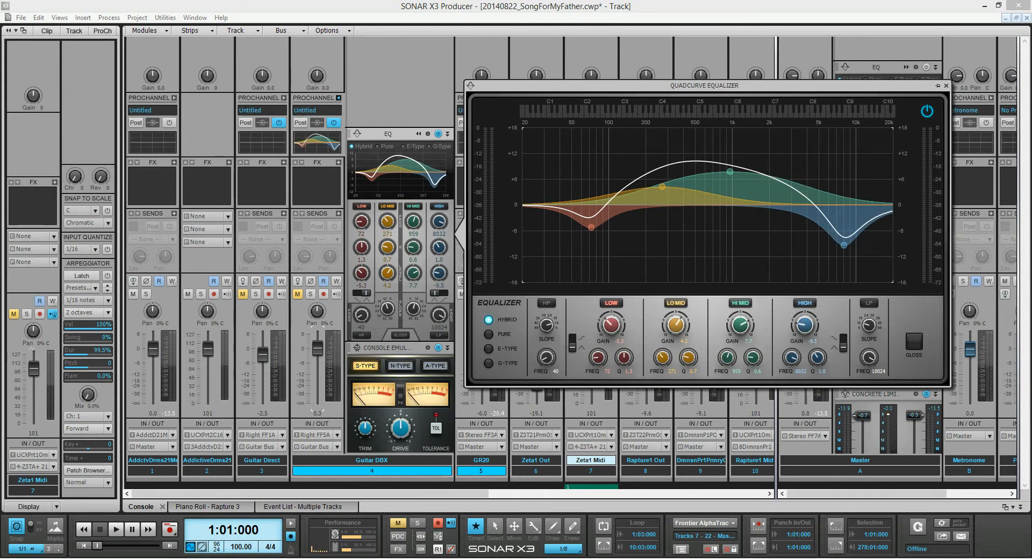
pyautogui.doubleClick(844, 245)
pyautogui.doubleClick(844, 245)
pyautogui.scroll(-2, 843, 245)
pyautogui.scroll(-4, 844, 245)
pyautogui.moveTo(844, 245); pyautogui.dragTo(786, 242)
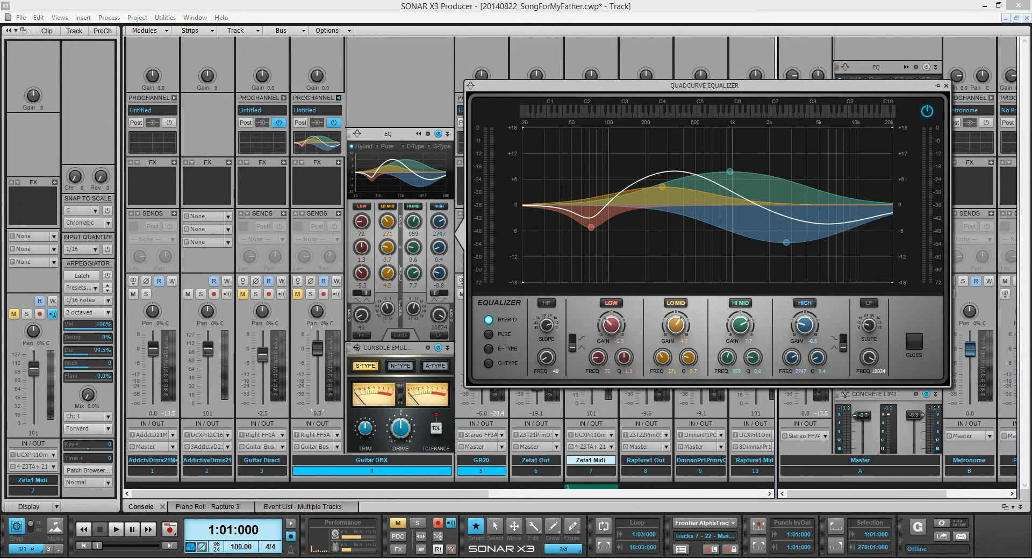